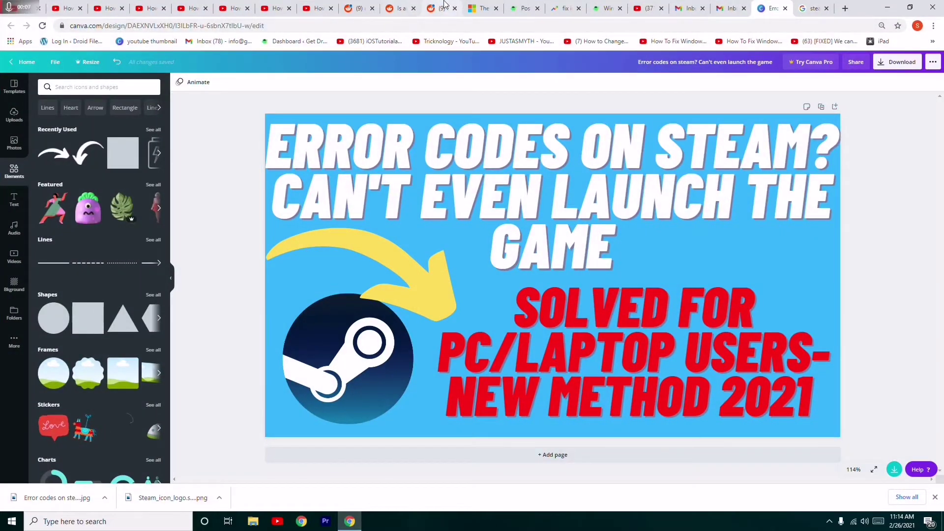
# Switch to the Reddit post 'Error codes on steam? Can't even launch the game'
pyautogui.click(443, 5)
pyautogui.click(472, 190)
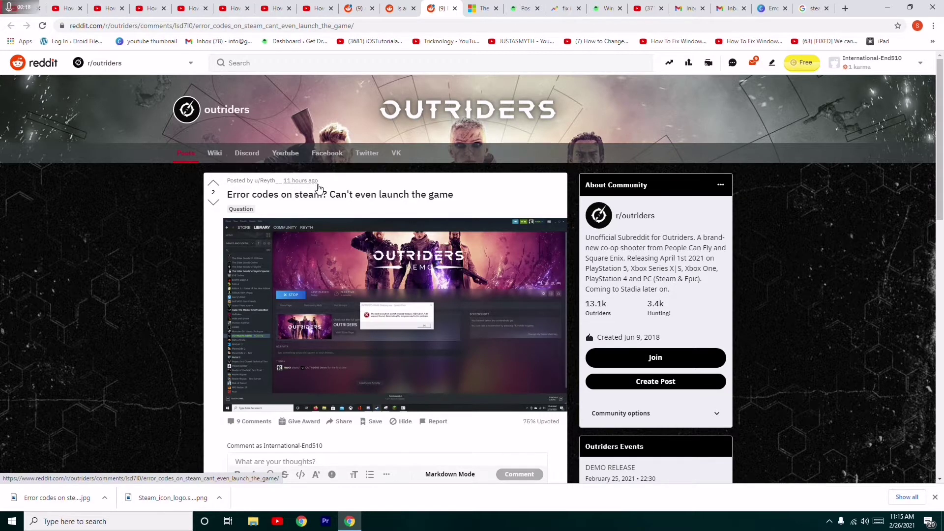
pyautogui.scroll(-2, 320, 189)
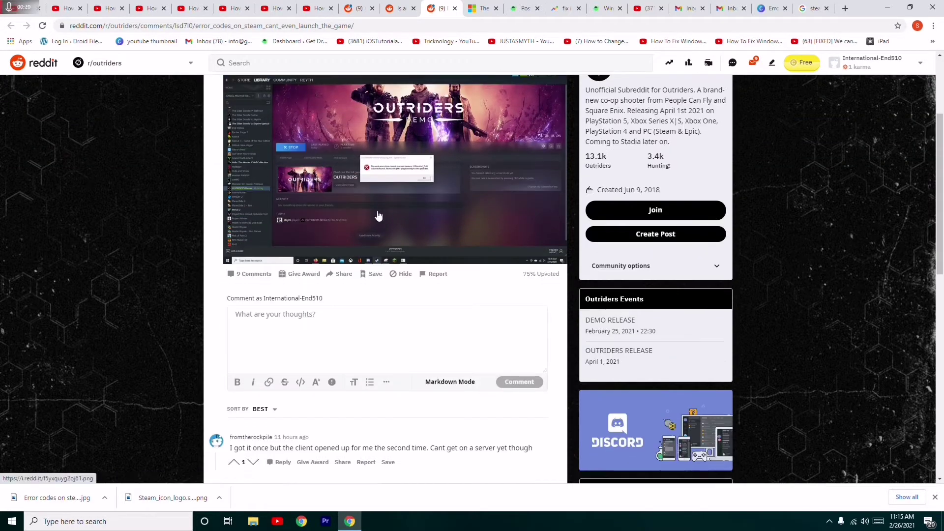
pyautogui.scroll(-1, 379, 215)
pyautogui.scroll(-1, 378, 214)
pyautogui.scroll(-2, 378, 212)
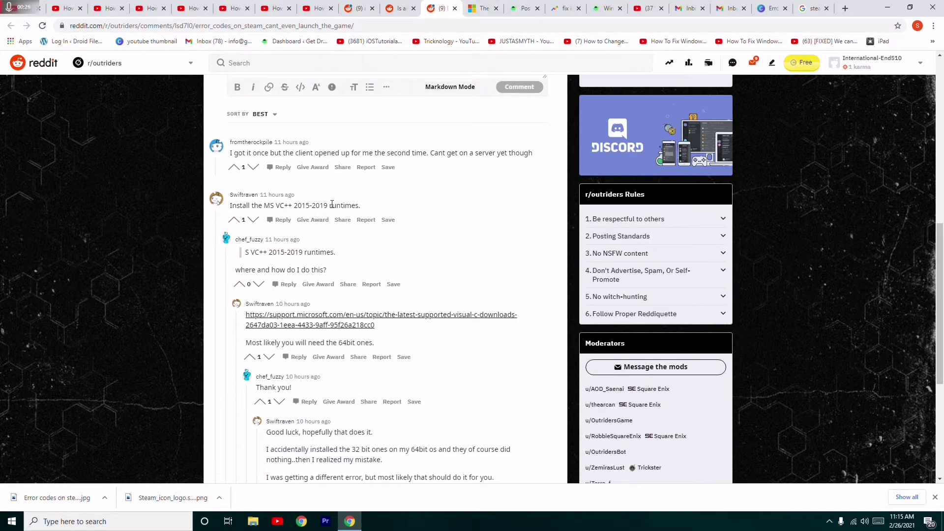
# Switch to Microsoft's 'latest supported Visual C++ downloads' support page
pyautogui.click(470, 6)
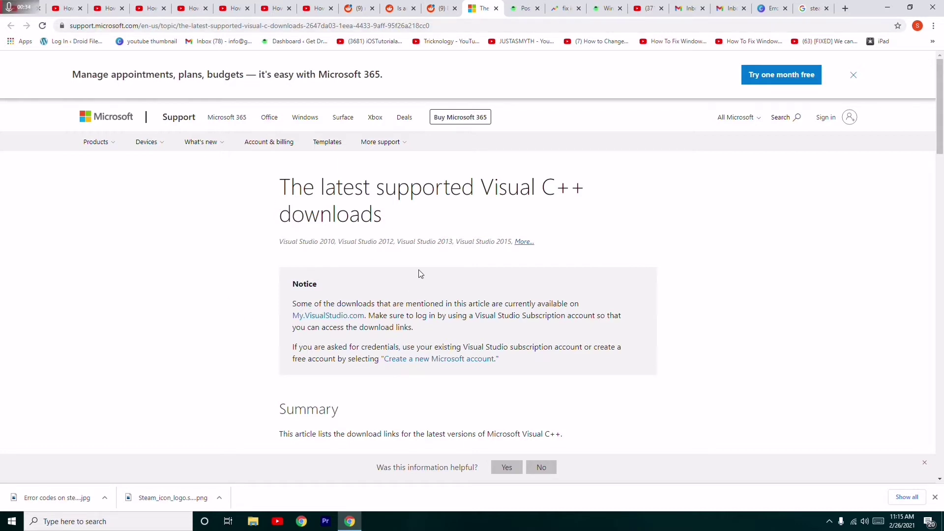
pyautogui.scroll(-2, 417, 272)
pyautogui.scroll(-3, 418, 272)
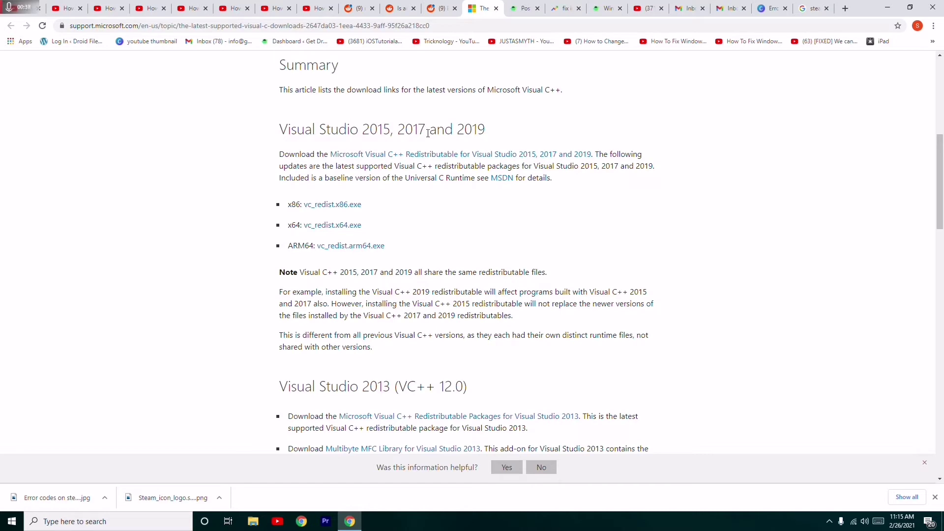
pyautogui.scroll(-2, 322, 268)
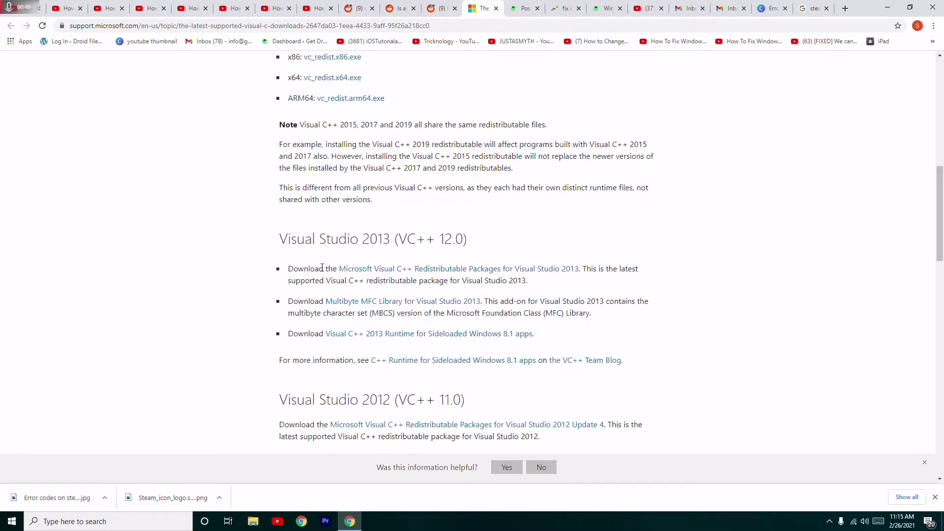
pyautogui.scroll(-3, 418, 242)
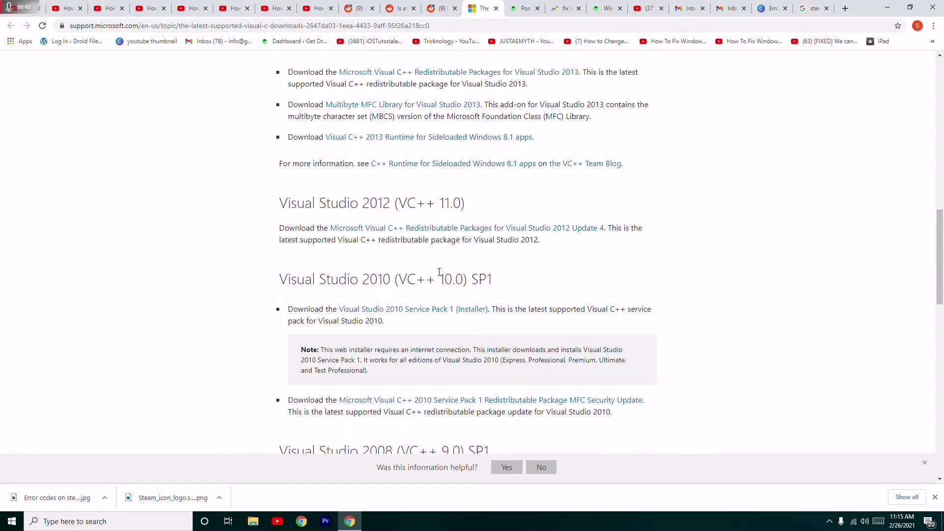
pyautogui.scroll(3, 442, 277)
pyautogui.scroll(2, 476, 284)
pyautogui.scroll(-2, 442, 262)
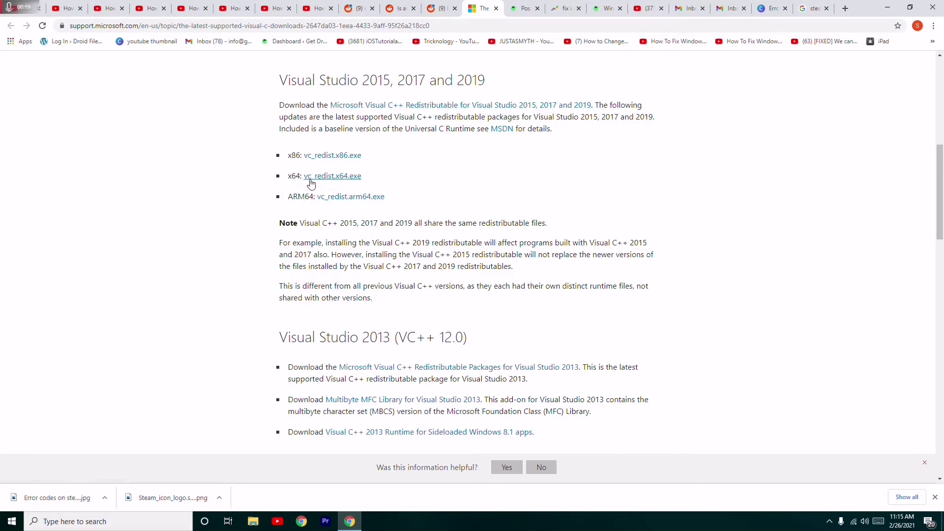
pyautogui.scroll(-1, 353, 181)
pyautogui.scroll(-2, 398, 184)
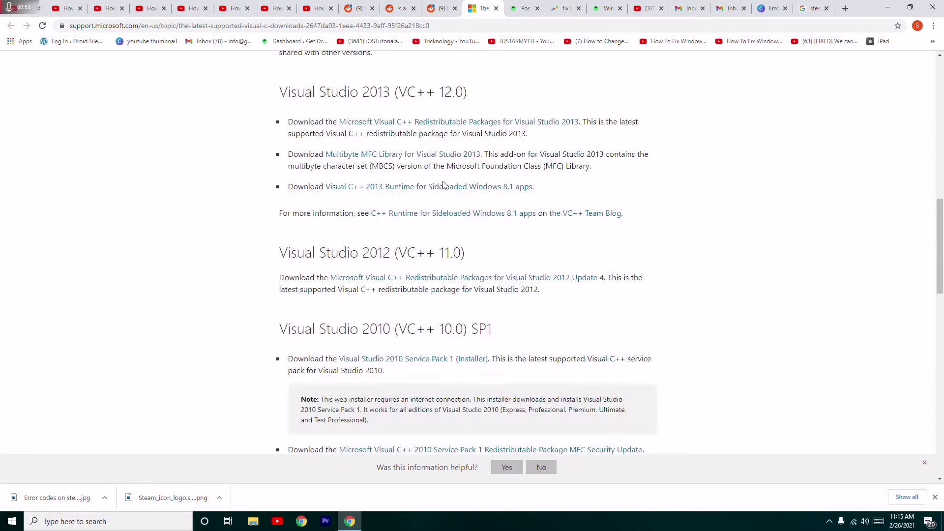
pyautogui.scroll(-3, 443, 186)
pyautogui.scroll(-2, 444, 187)
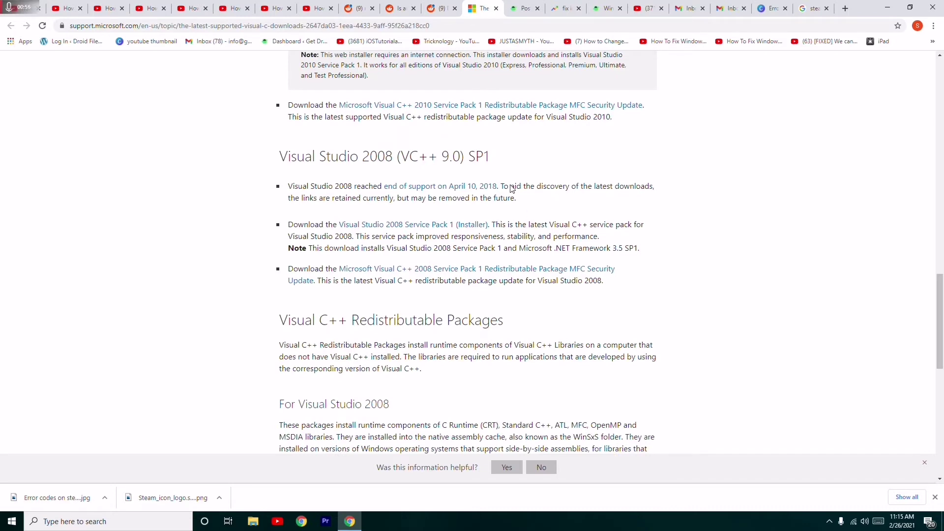
# Read the remaining Reddit replies, including the VC++ 2015 redistributable fix, then reopen the Visual C++ downloads page
pyautogui.click(437, 9)
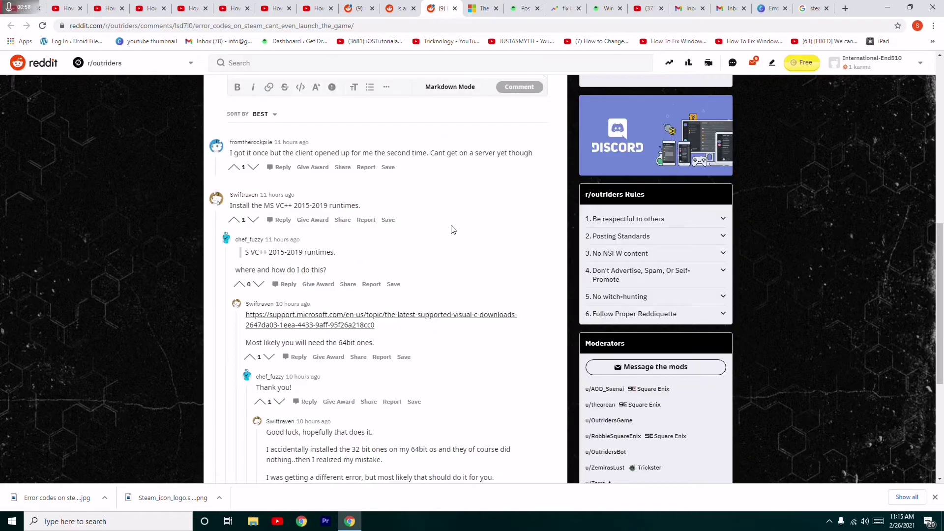
pyautogui.scroll(2, 452, 231)
pyautogui.scroll(-2, 458, 233)
pyautogui.scroll(-1, 421, 212)
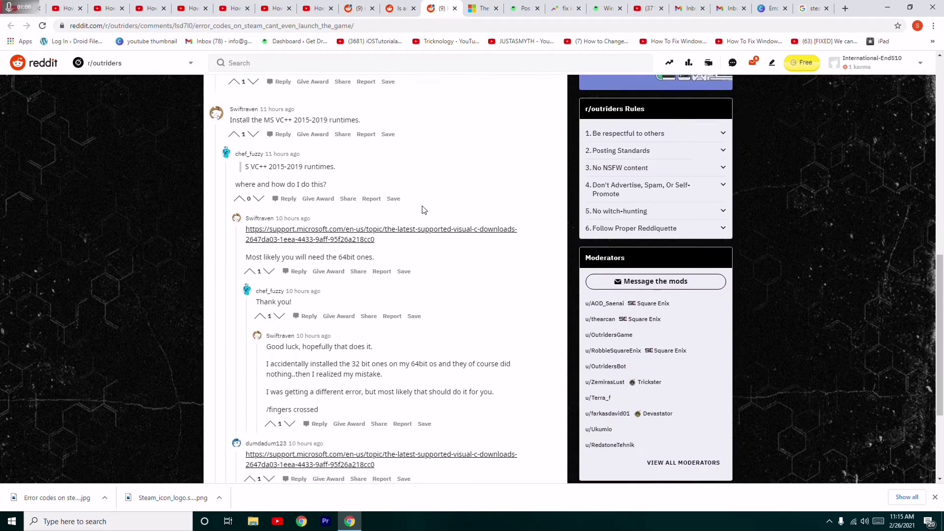
pyautogui.scroll(1, 422, 210)
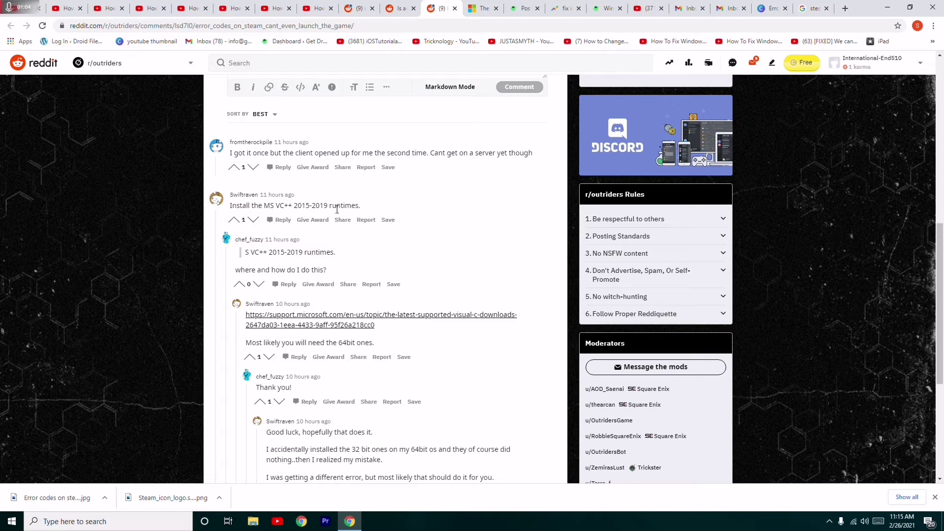
pyautogui.scroll(-2, 366, 213)
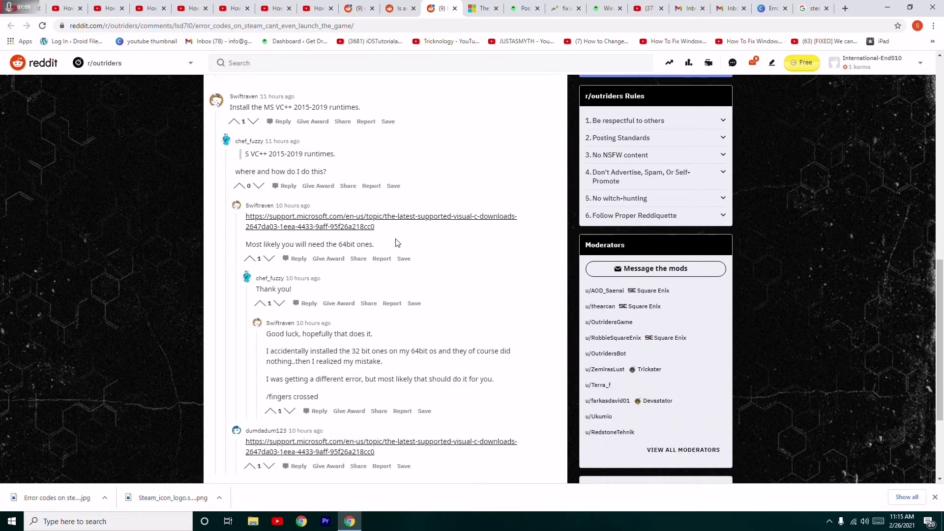
pyautogui.scroll(-2, 393, 242)
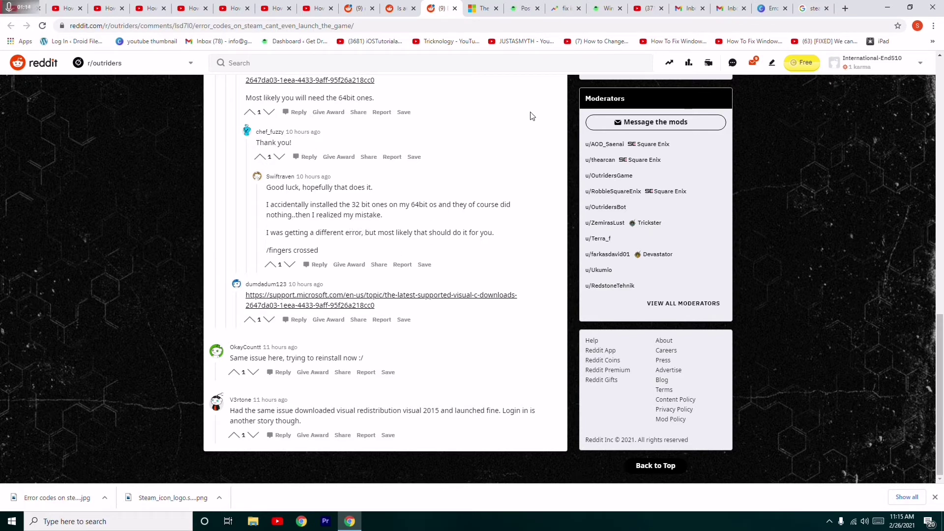
pyautogui.click(481, 9)
pyautogui.scroll(1, 388, 222)
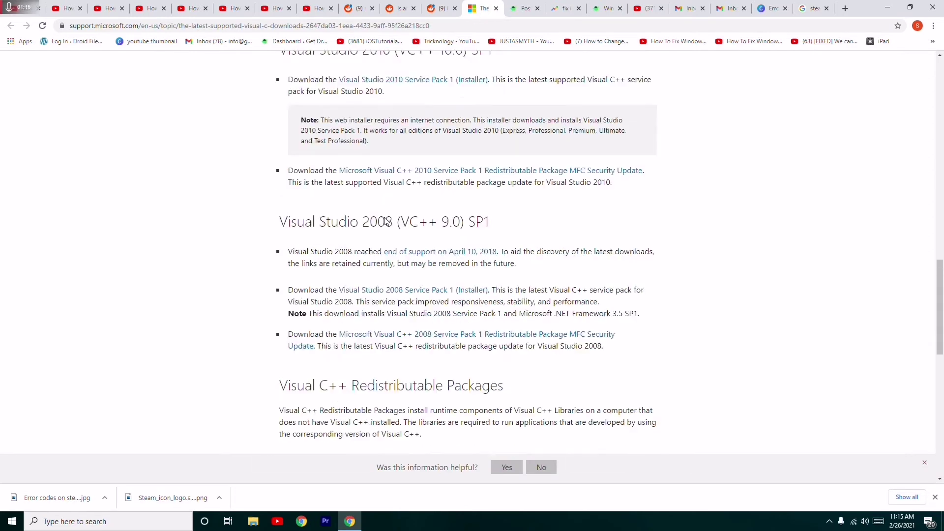
pyautogui.scroll(1, 388, 221)
pyautogui.scroll(2, 344, 204)
pyautogui.scroll(2, 344, 205)
pyautogui.scroll(2, 359, 212)
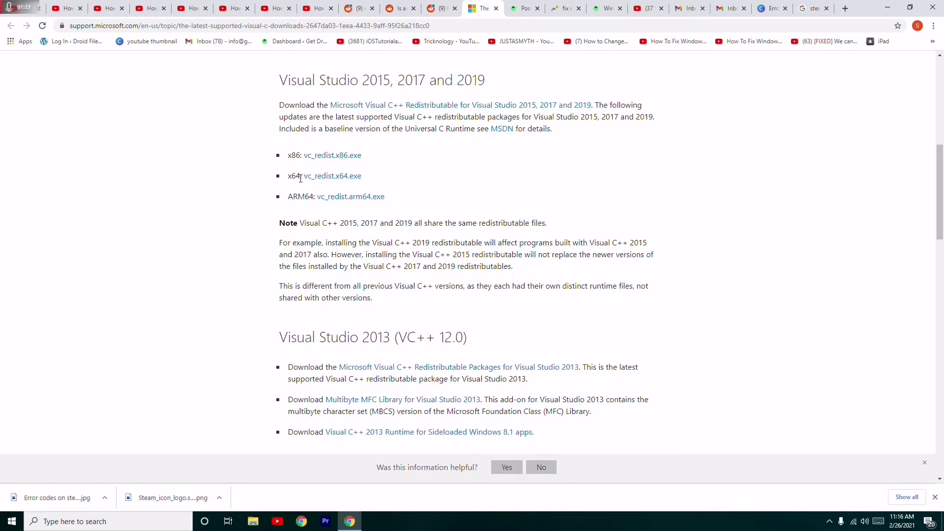
# Return to the top of the Reddit Steam error codes post, then minimize Chrome
pyautogui.click(444, 13)
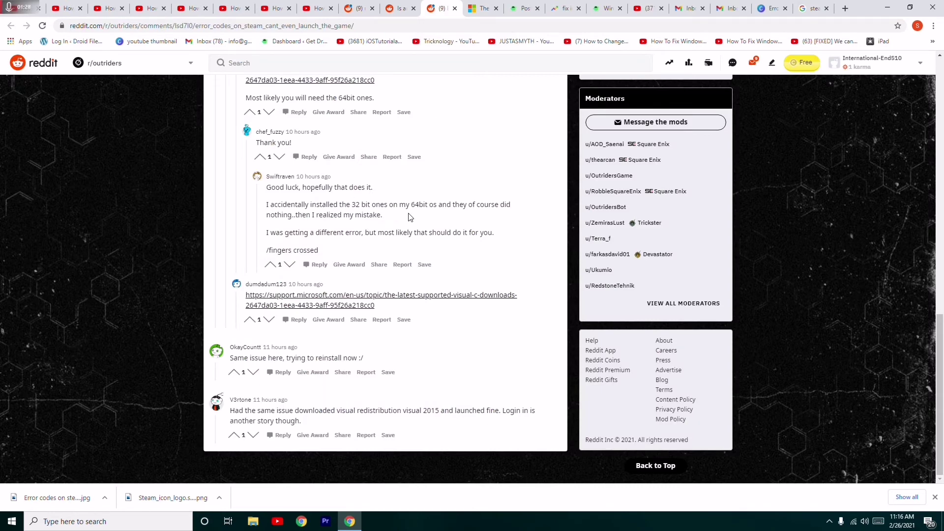
pyautogui.scroll(2, 391, 253)
pyautogui.scroll(1, 390, 253)
pyautogui.scroll(4, 391, 254)
pyautogui.scroll(3, 390, 253)
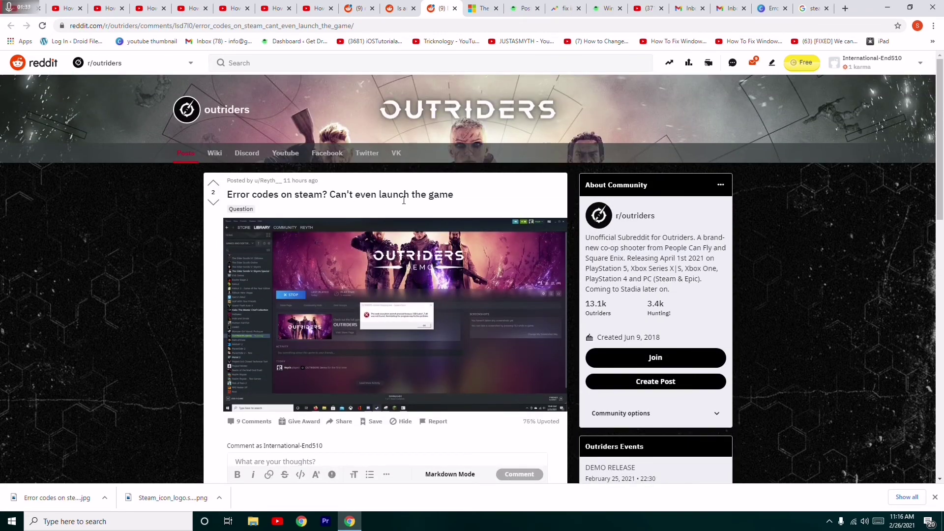
pyautogui.click(888, 8)
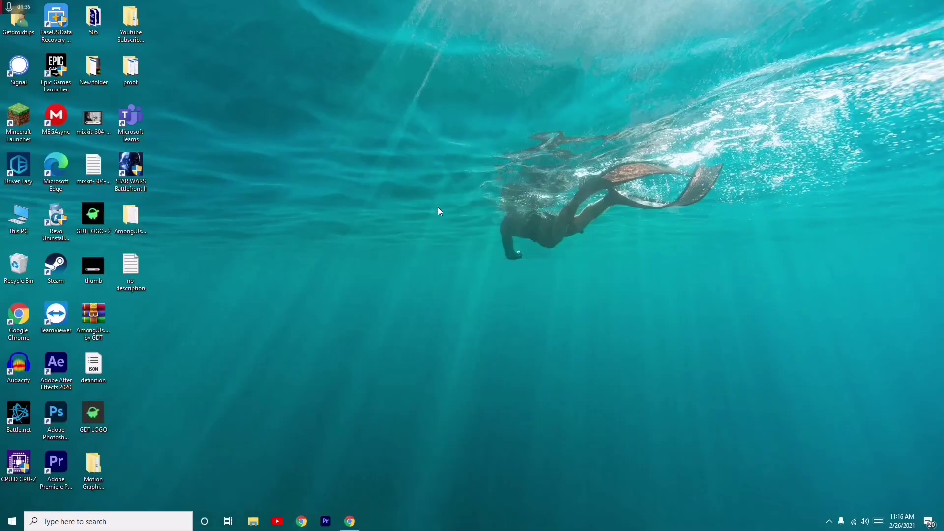